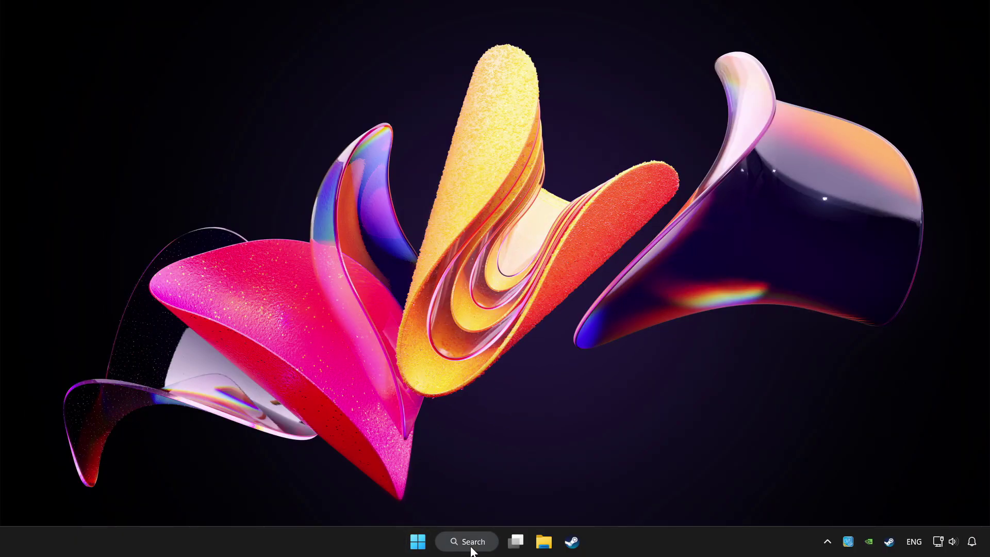
Search Windows for 'device manager', fixing the typo so Device Manager is the best match
left_click(464, 541)
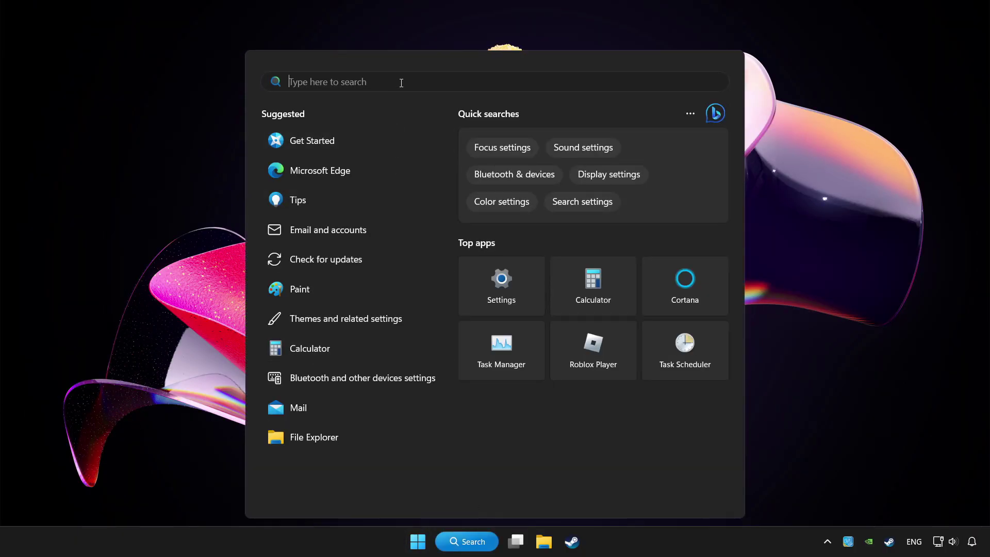
type("device managh")
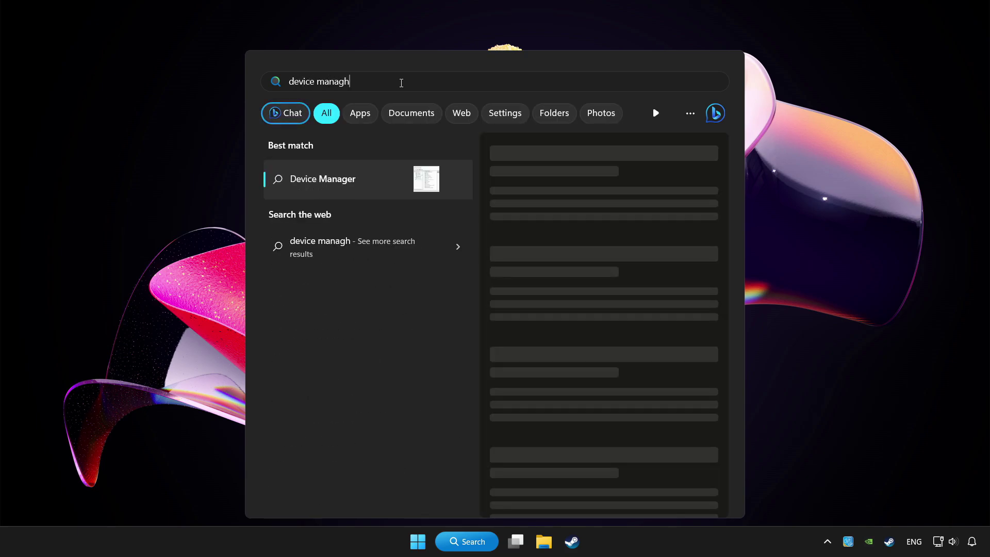
key("BackSpace")
type("er")
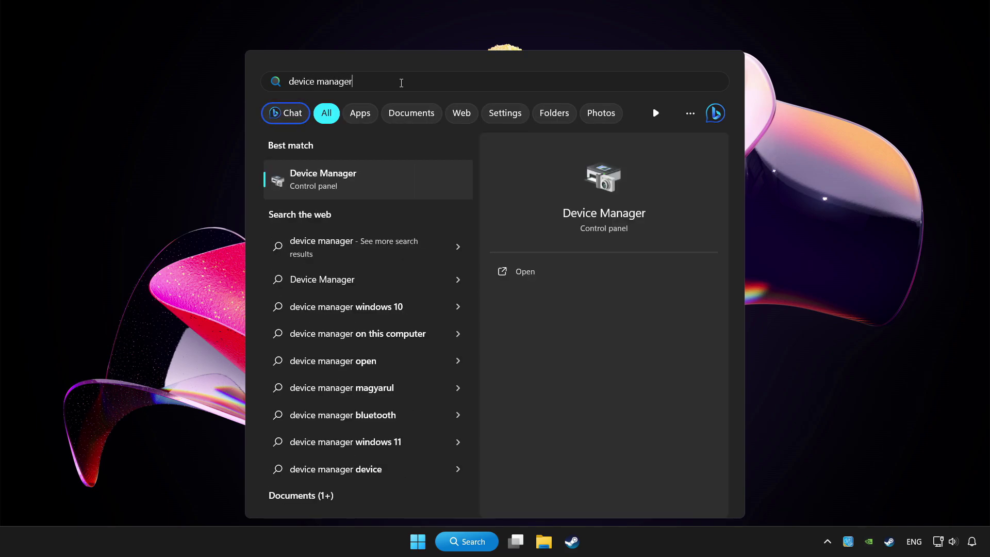
Open Device Manager, centre its window, and expand the Xbox 360 Peripherals category
left_click(409, 178)
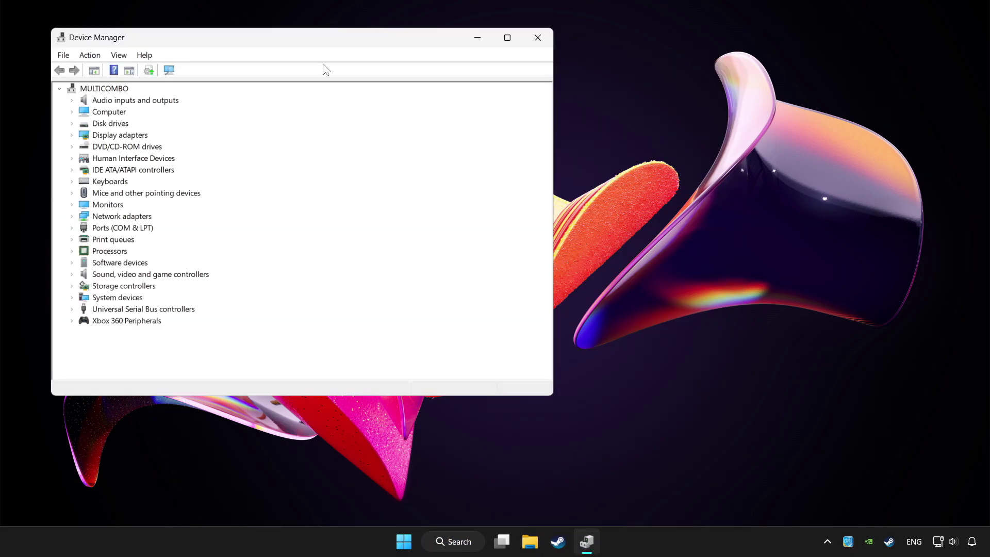
left_click_drag(292, 36, 464, 90)
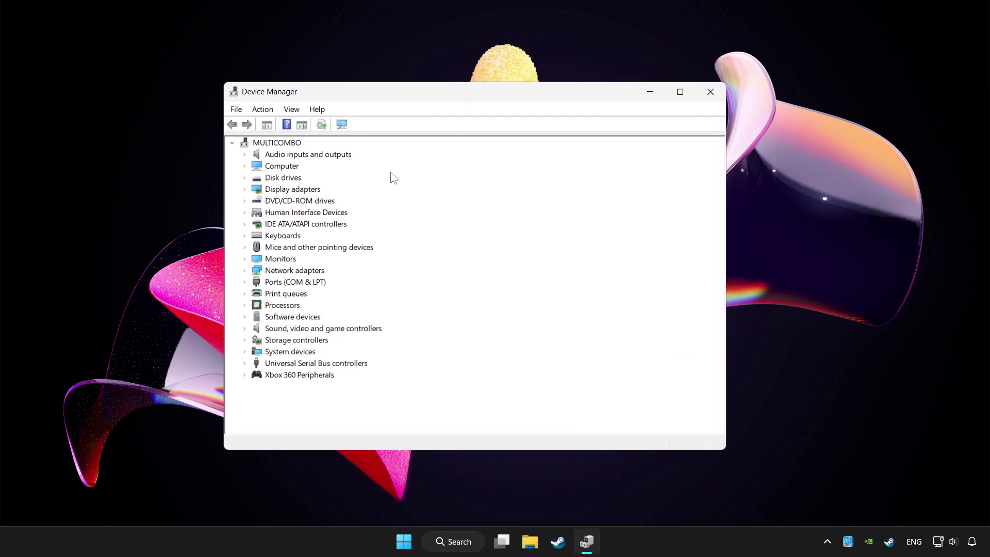
left_click(286, 377)
left_click(246, 376)
Update the Xbox 360 Controller for Windows driver by searching automatically for drivers
left_click(290, 391)
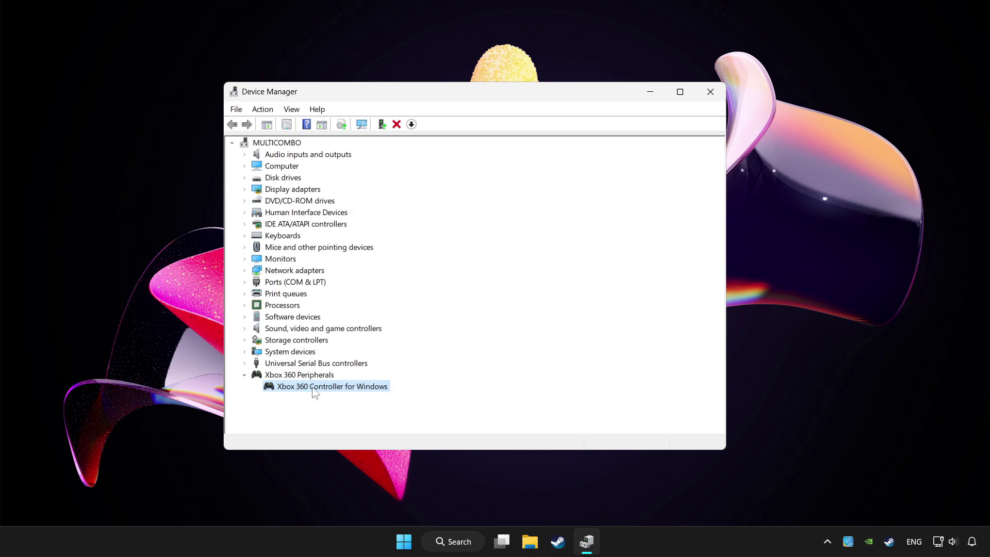
right_click(326, 387)
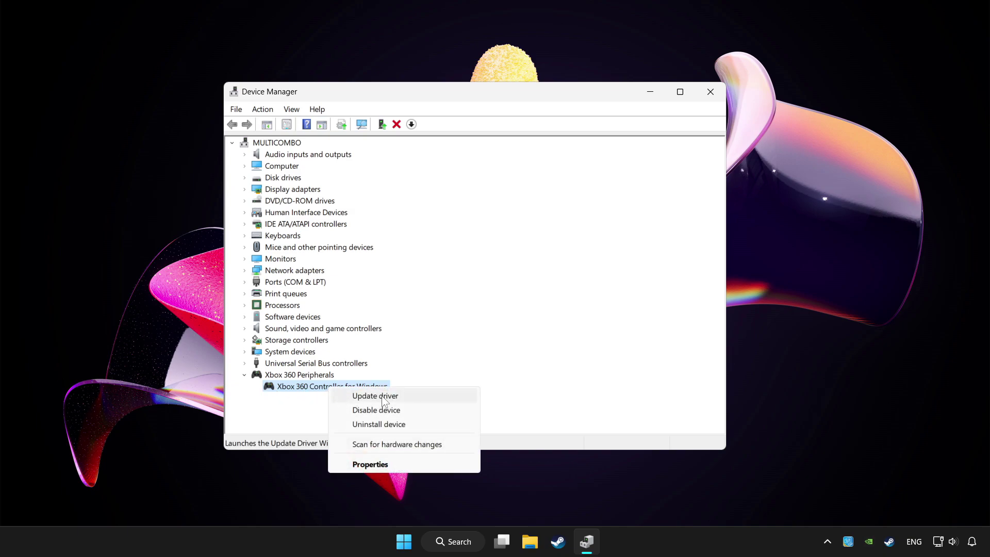
left_click(413, 396)
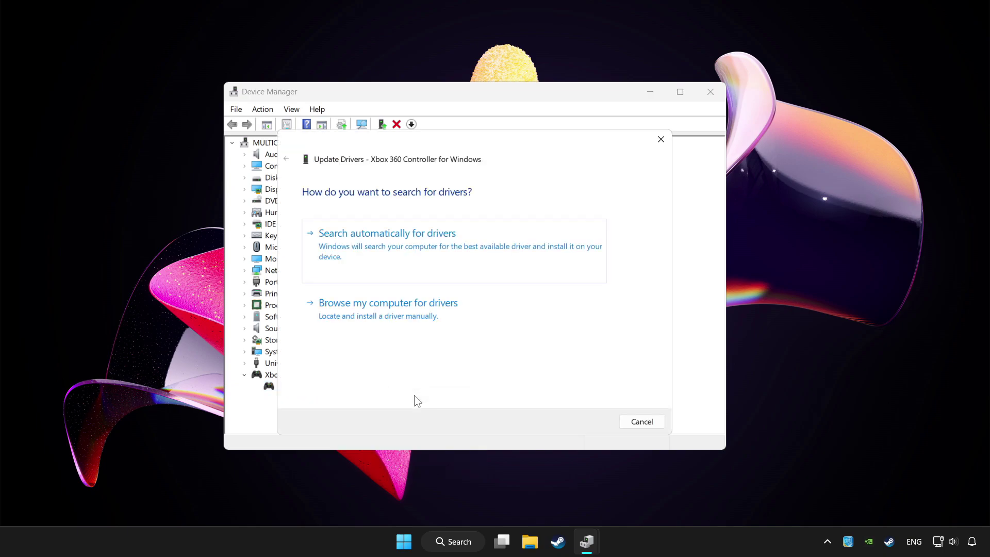
left_click(421, 247)
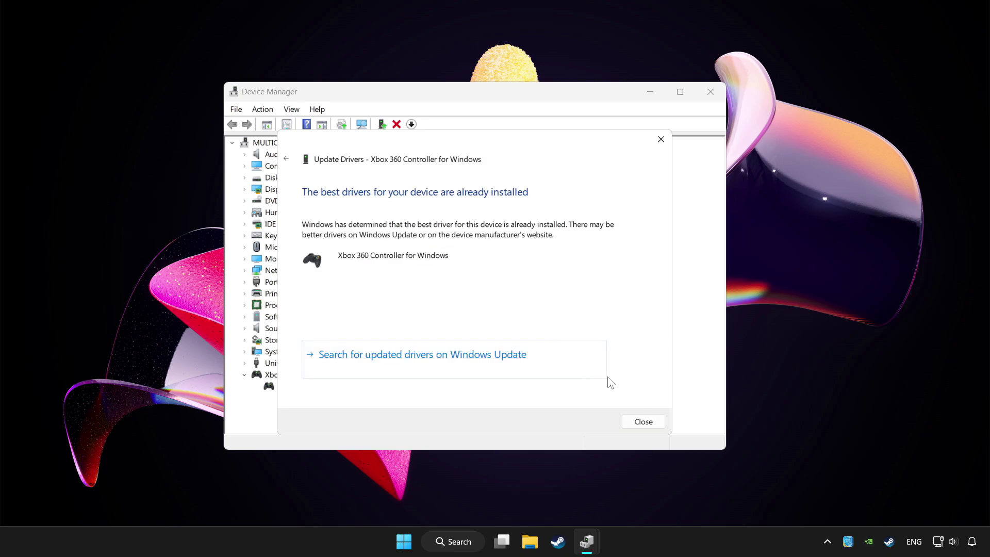
Close the driver update window and disable the Xbox 360 Controller for Windows without restarting
left_click(643, 422)
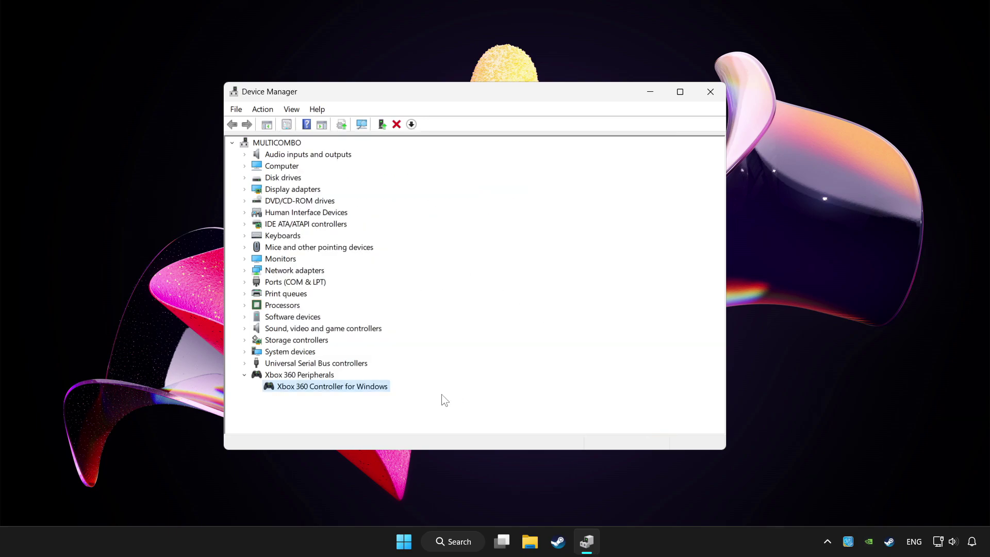
right_click(320, 388)
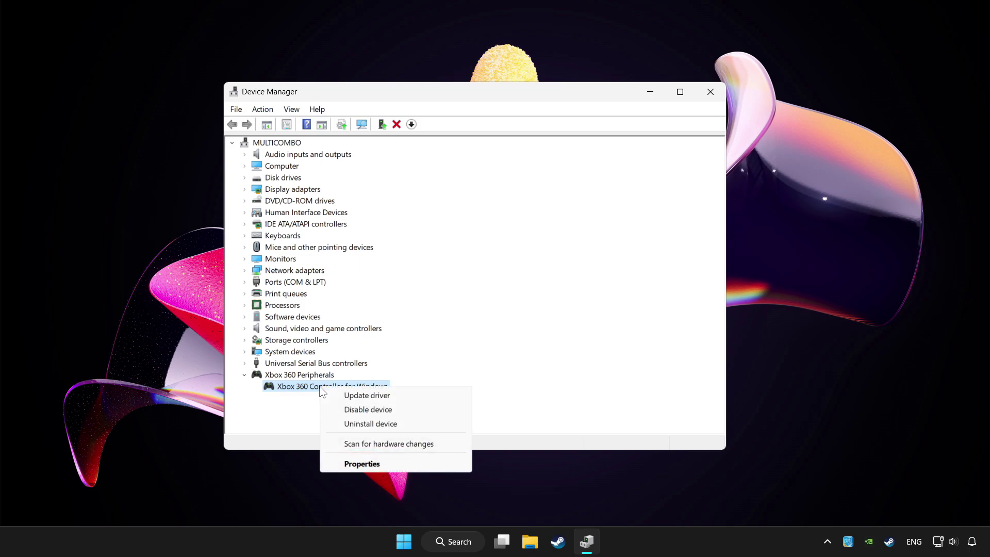
left_click(371, 412)
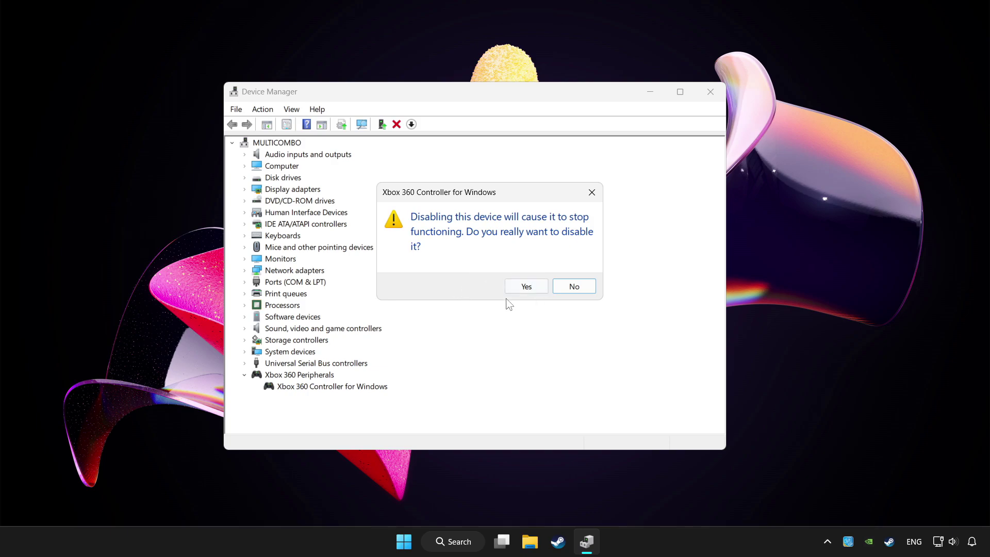
left_click(517, 288)
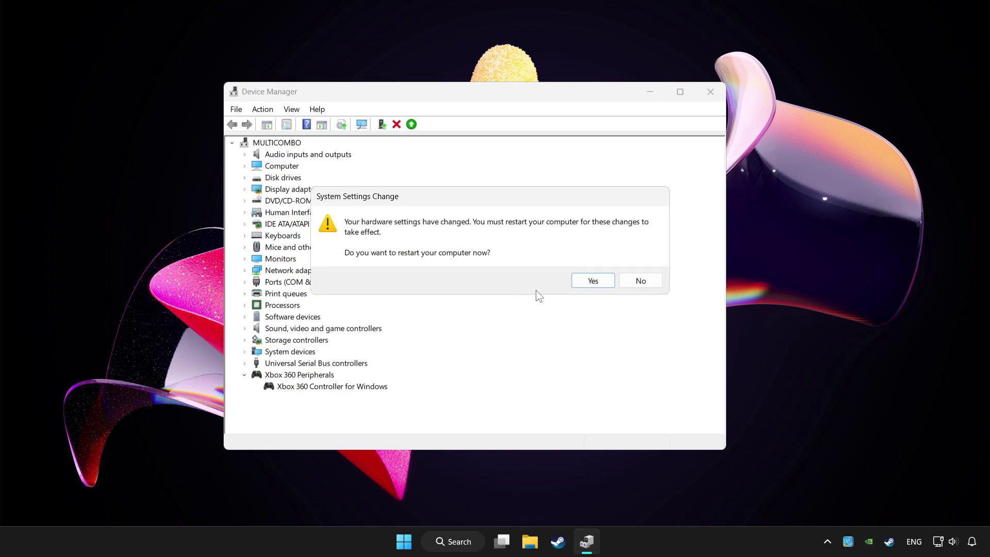
left_click(600, 280)
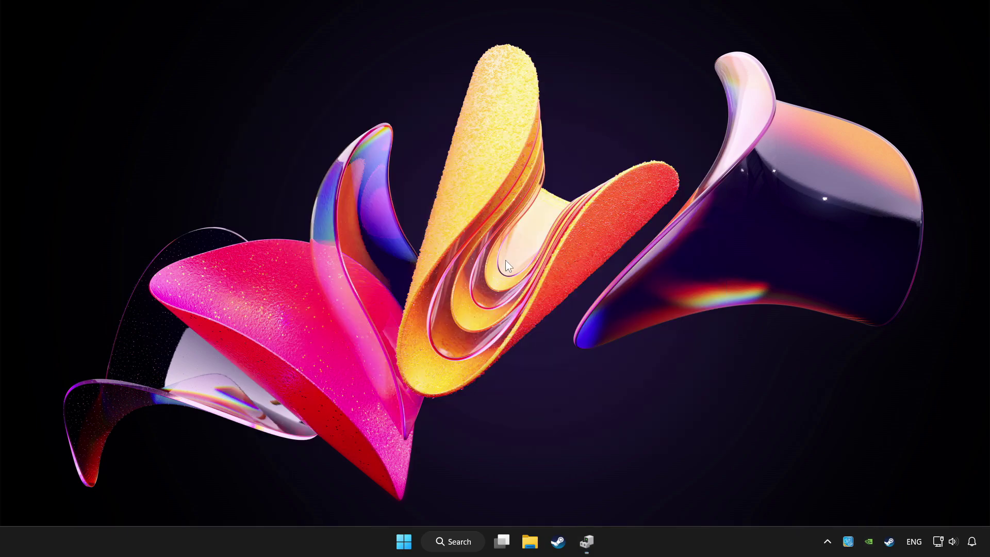
Re-enable the Xbox 360 Controller for Windows, then close Device Manager
left_click(588, 540)
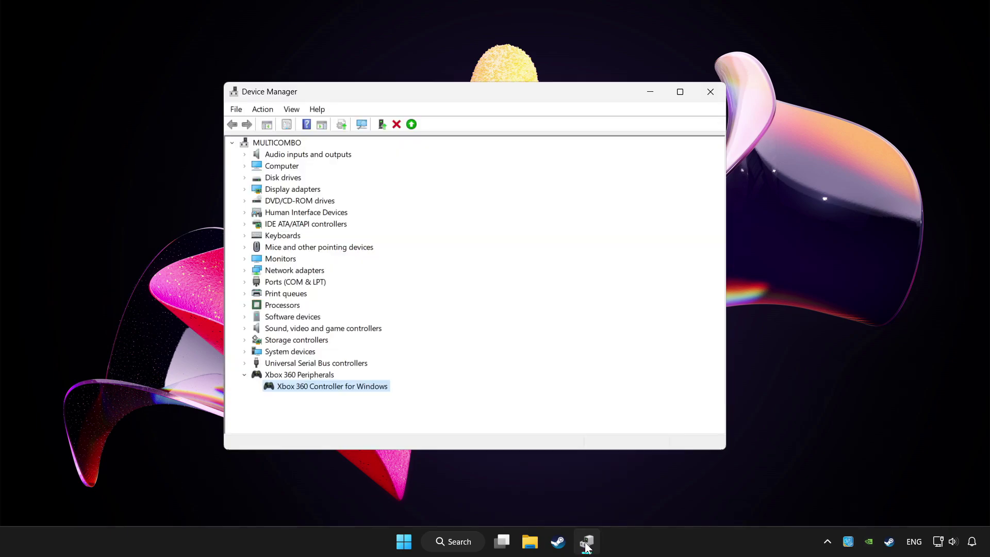
right_click(337, 386)
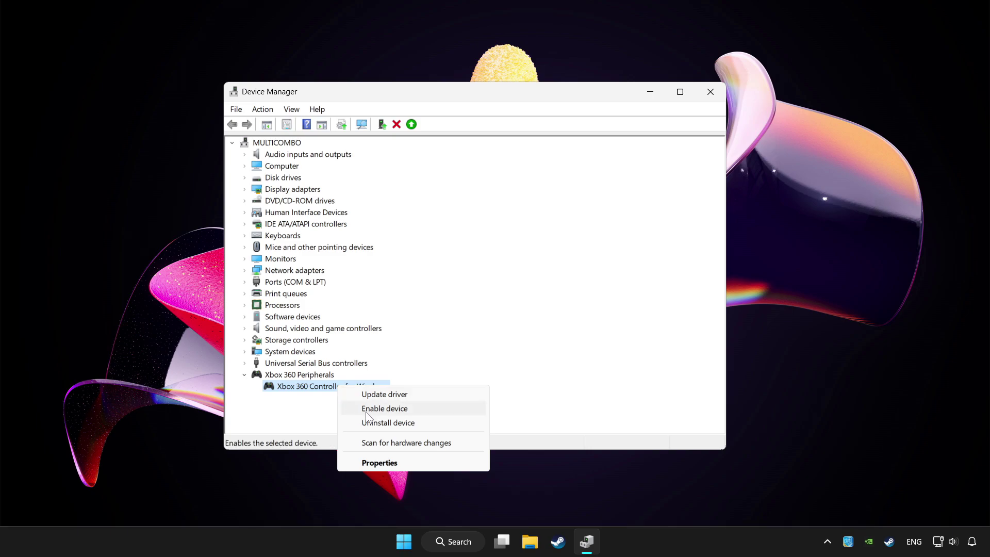
left_click(407, 410)
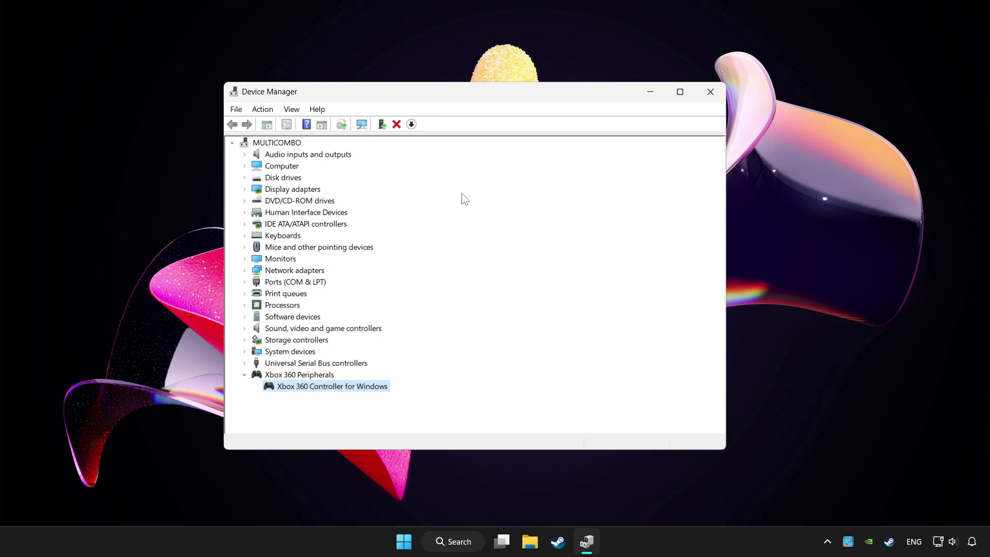
left_click(710, 93)
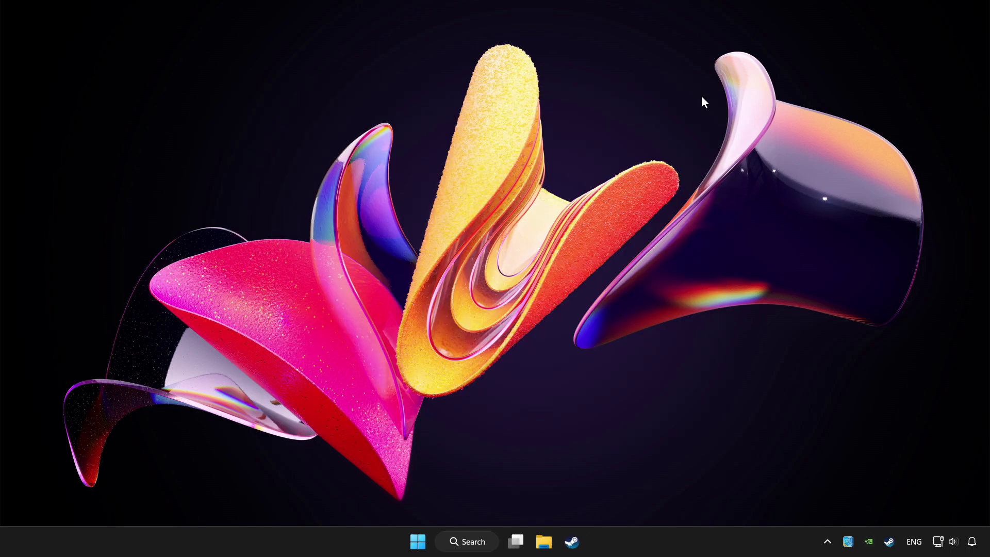
Search Windows for 'controller' and open 'Set up USB game controllers'
left_click(481, 546)
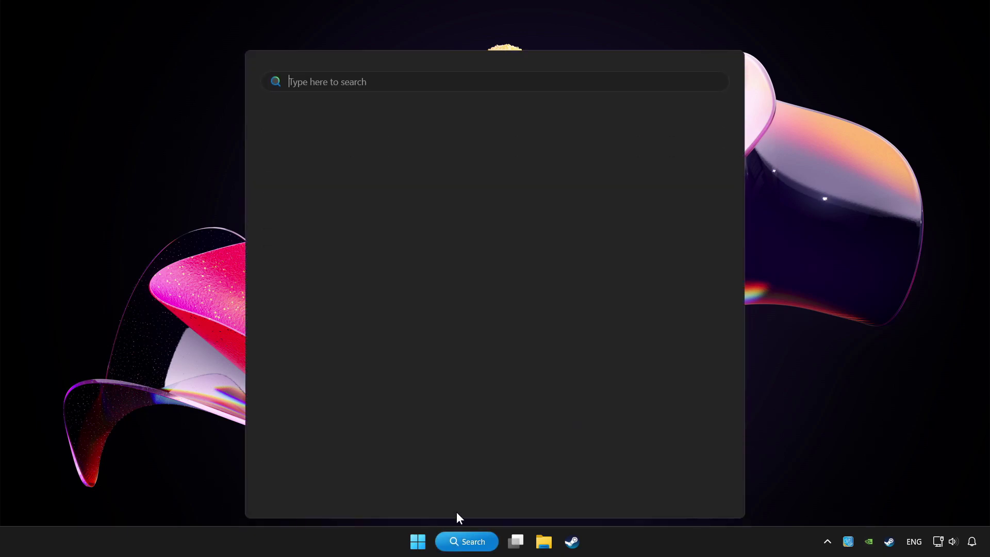
type("controller")
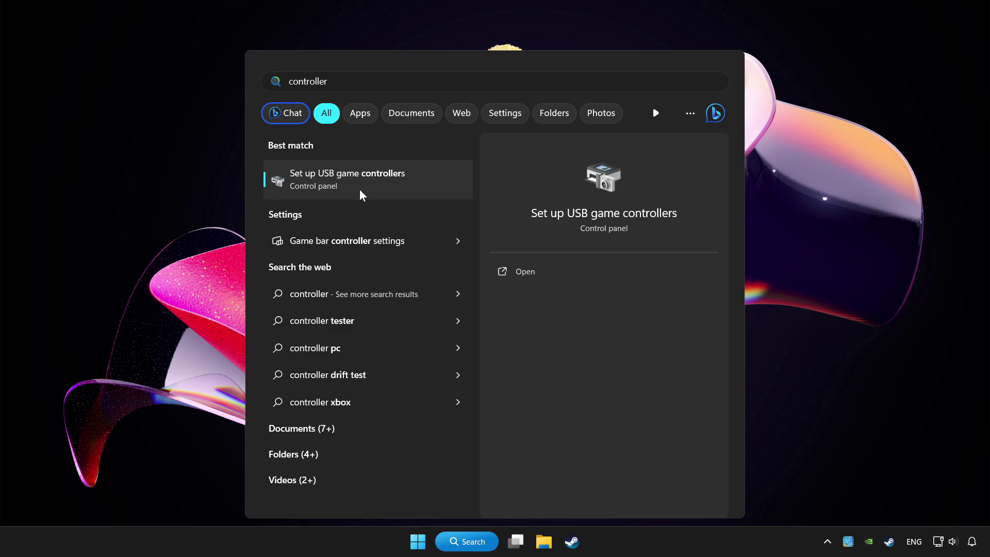
left_click(401, 186)
Open the XBOX 360 controller's Properties and reset its calibration to default on the Settings tab
left_click_drag(193, 40, 523, 163)
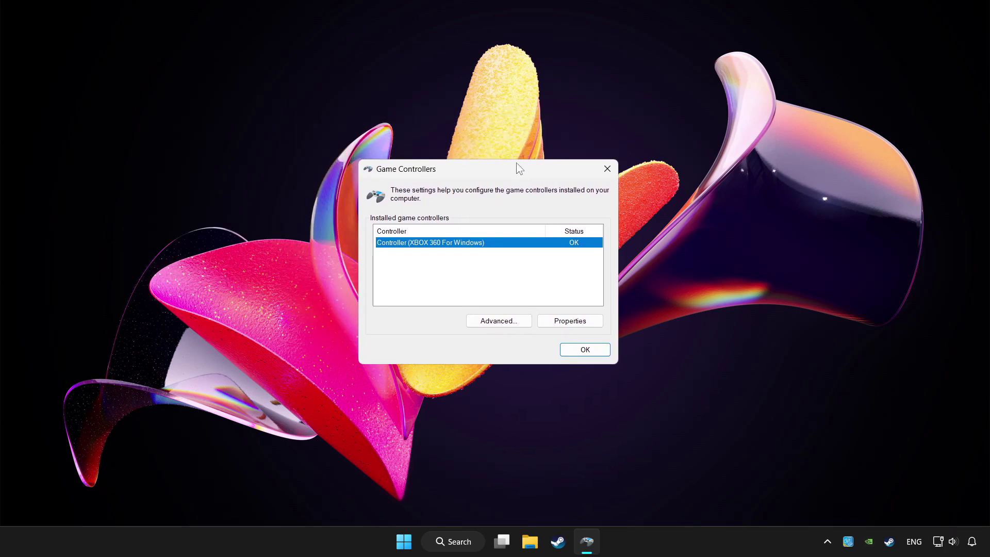
left_click(569, 322)
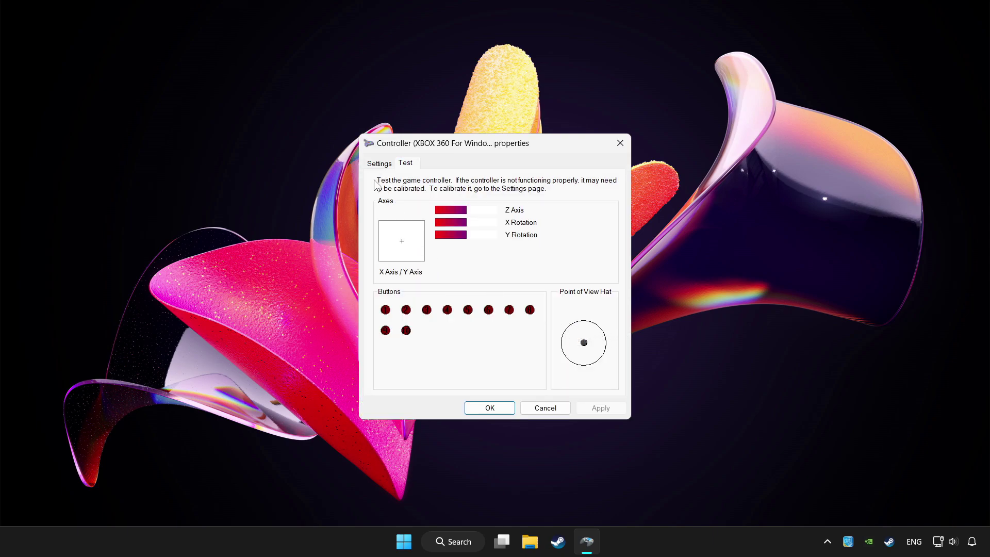
left_click(378, 165)
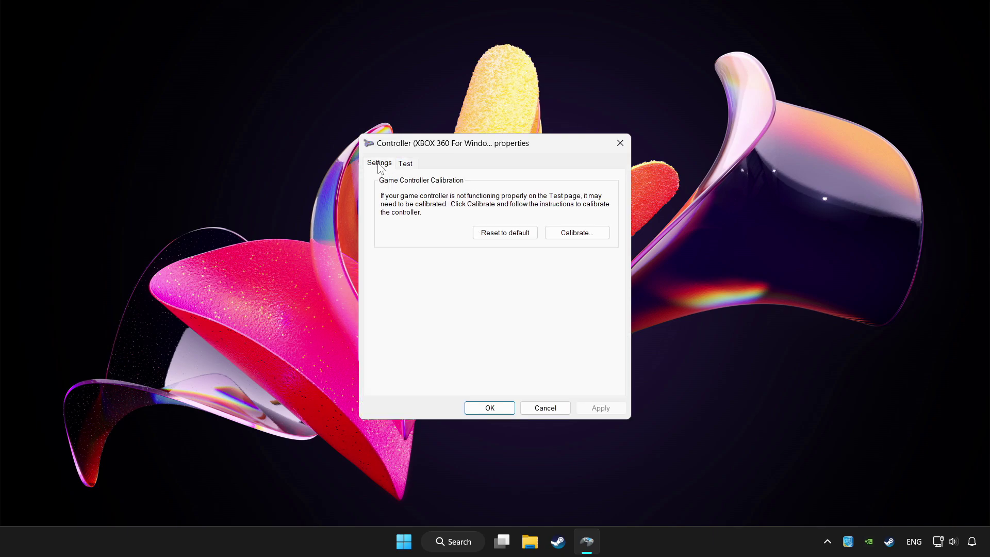
left_click(502, 234)
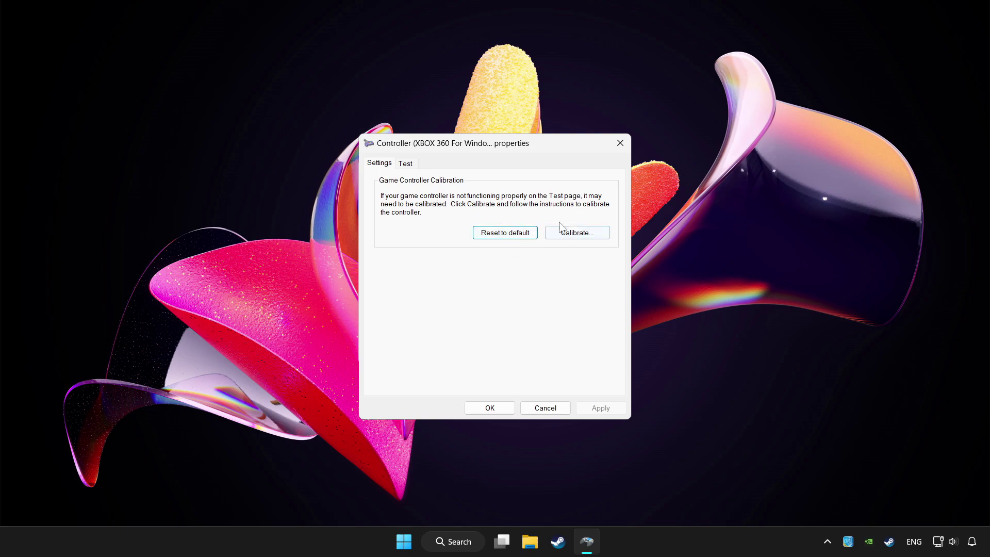
Run the calibration wizard through the centre point and each axis page to Calibration Complete
left_click(589, 236)
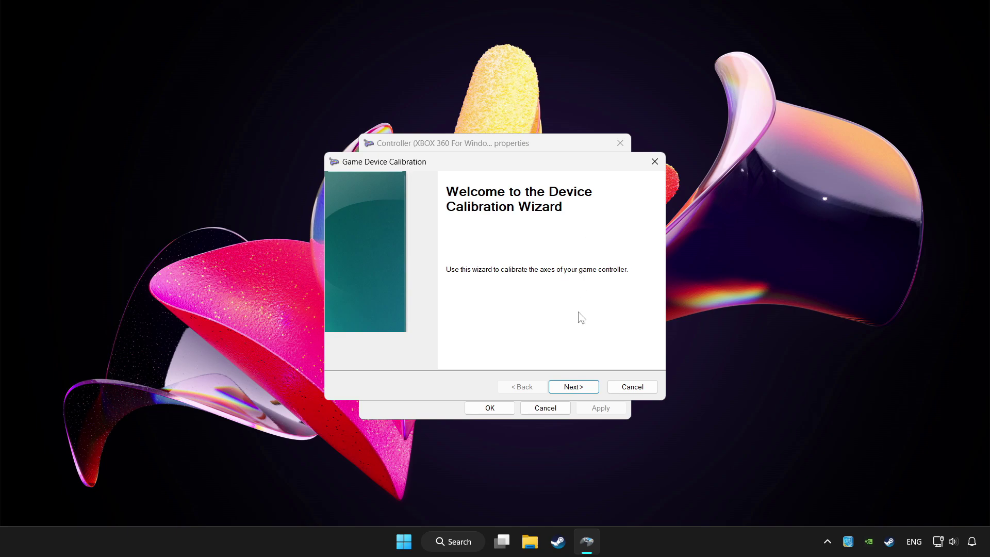
left_click(588, 391)
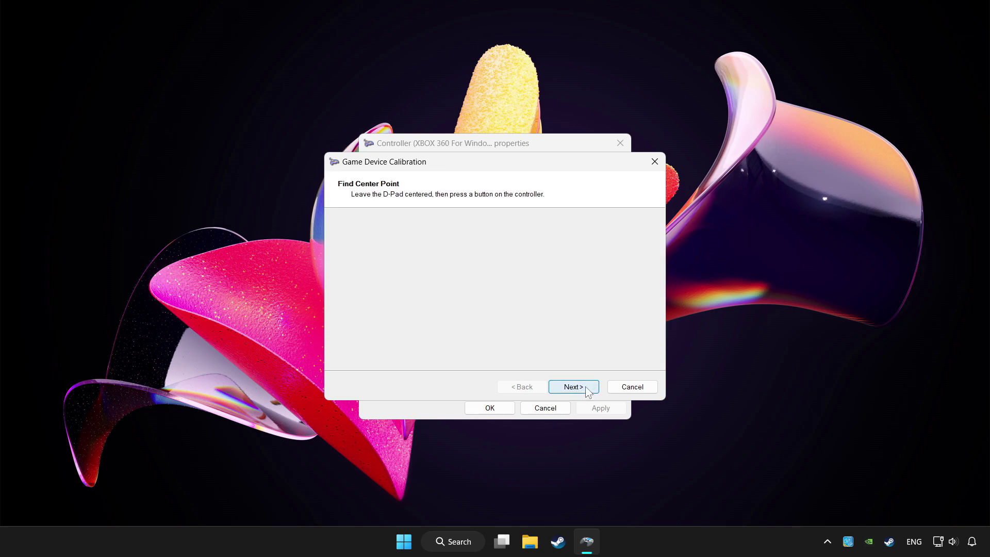
left_click(589, 392)
left_click(588, 391)
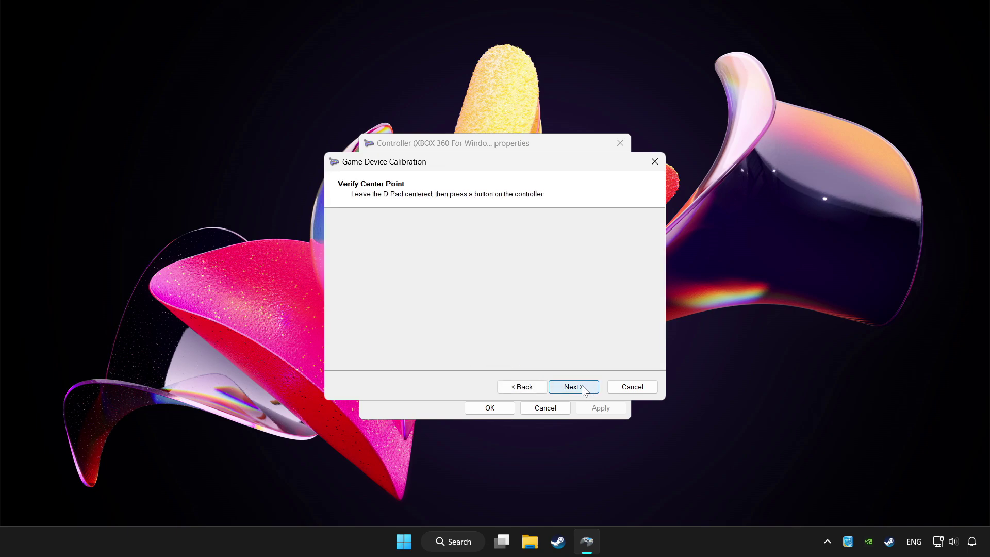
left_click(585, 391)
left_click(584, 390)
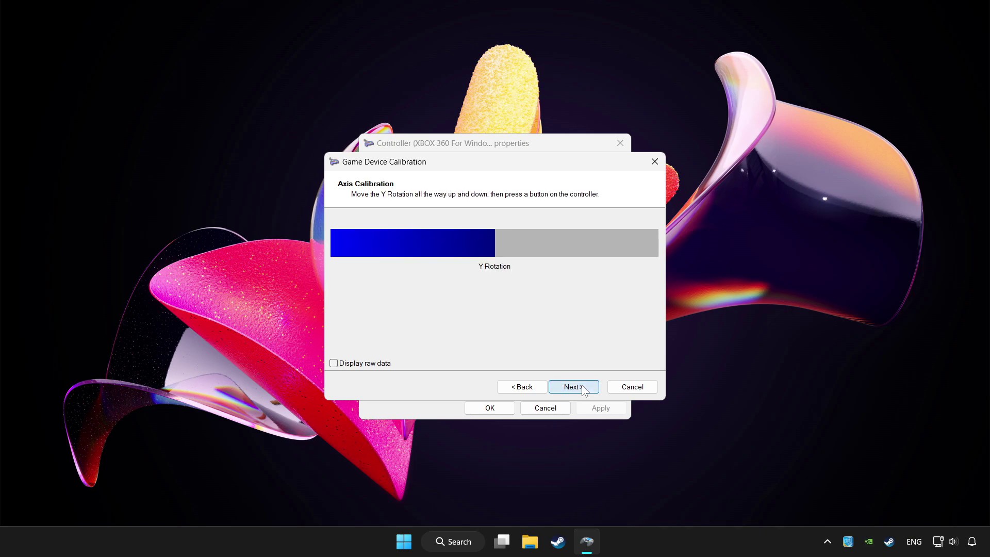
left_click(585, 390)
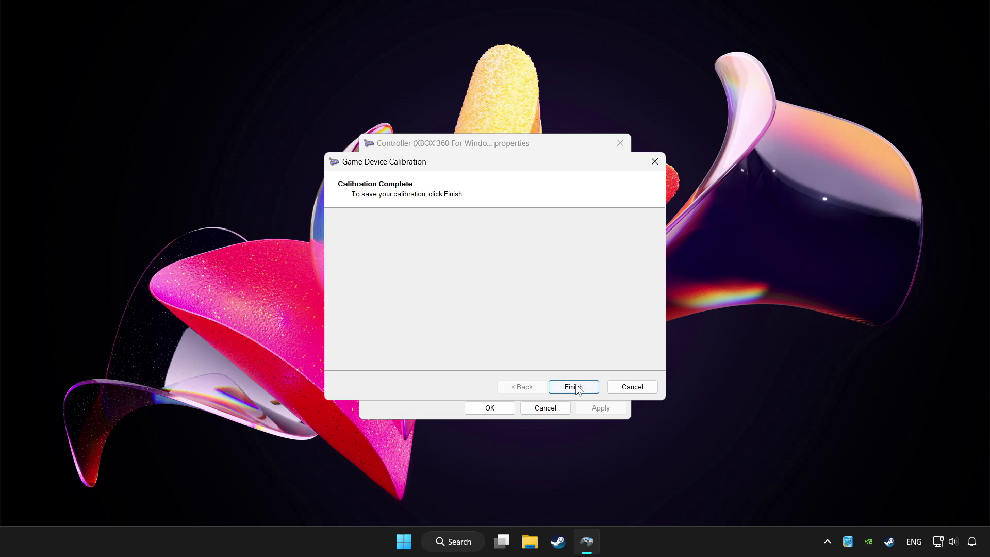
Finish the calibration, apply it in Properties, and close both controller dialogs
left_click(578, 390)
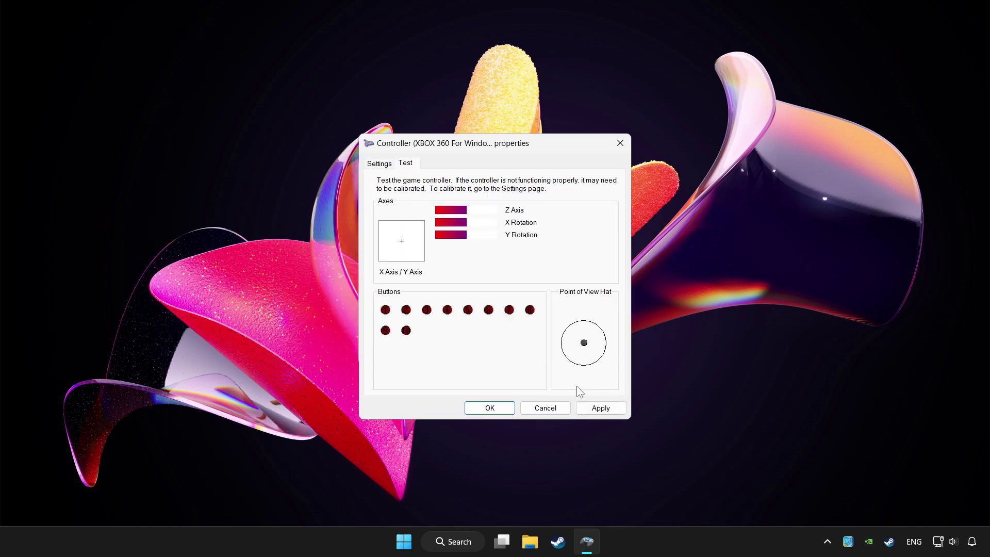
left_click(601, 407)
left_click(483, 408)
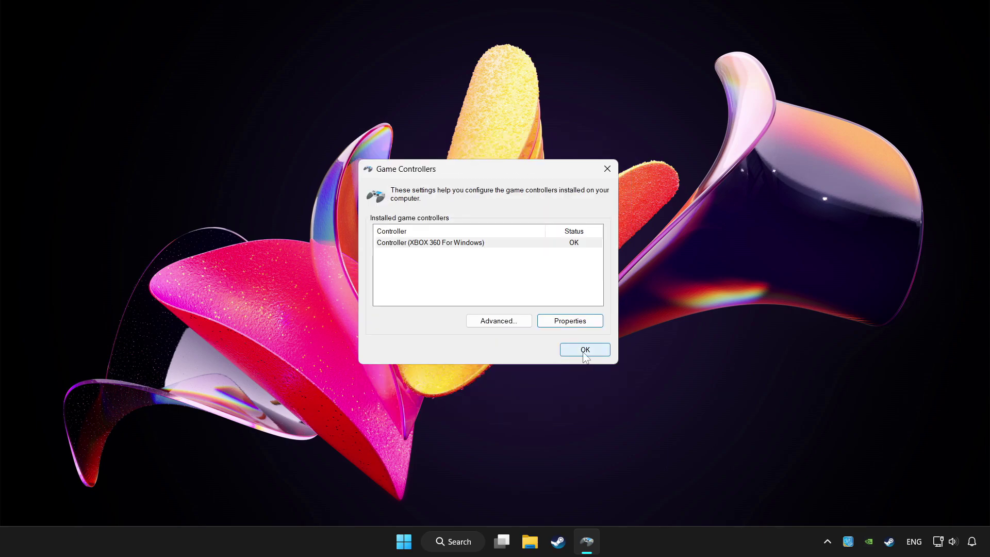
left_click(585, 351)
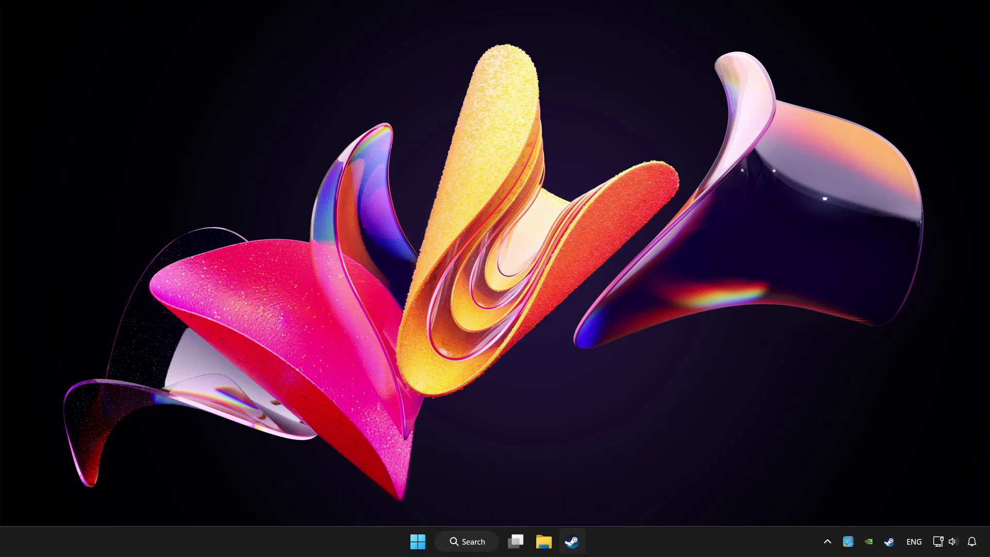
Open Steam and switch to the Library showing YOUR PROBLEMATIC GAME
left_click(571, 541)
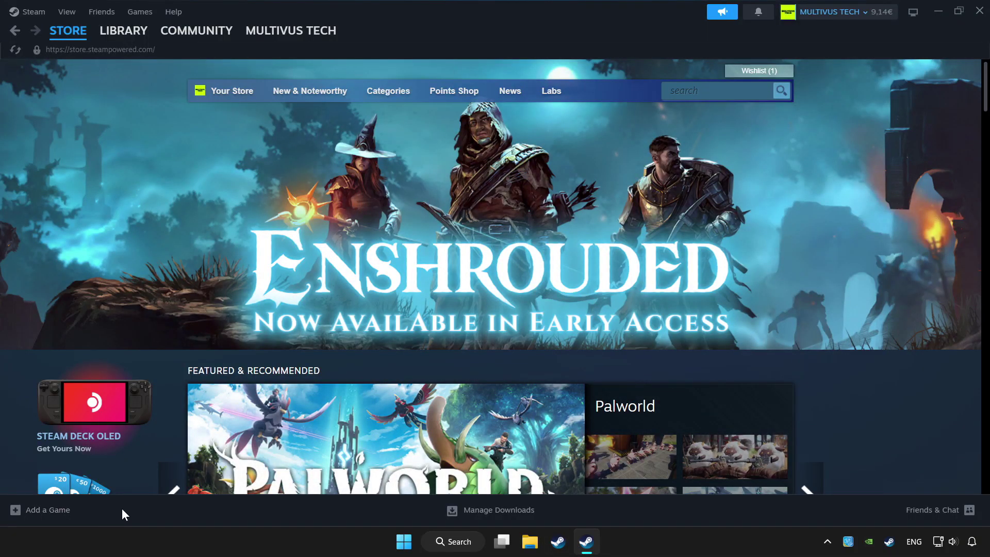
left_click(51, 510)
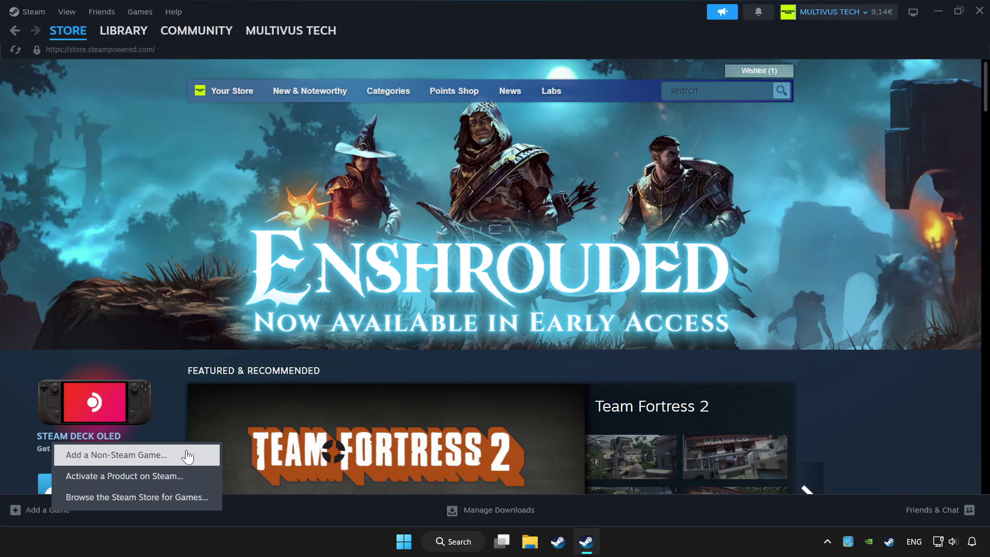
left_click(399, 15)
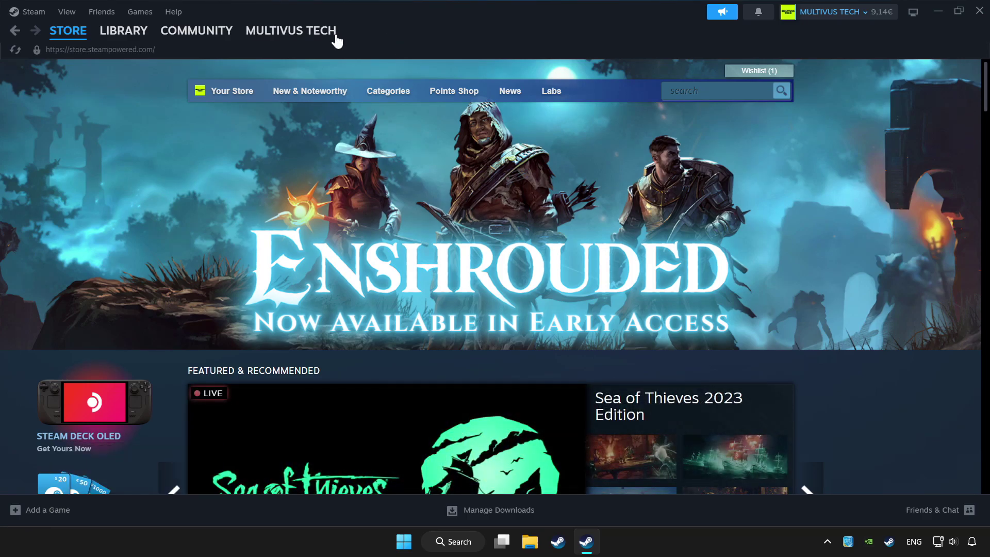
left_click(123, 35)
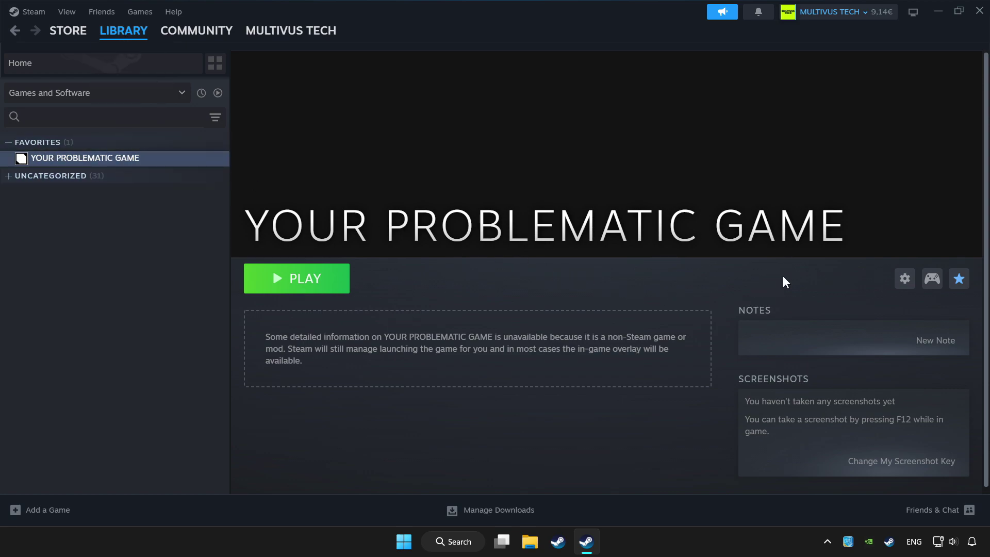
Open YOUR PROBLEMATIC GAME's controller settings and enable Steam Input
left_click(932, 281)
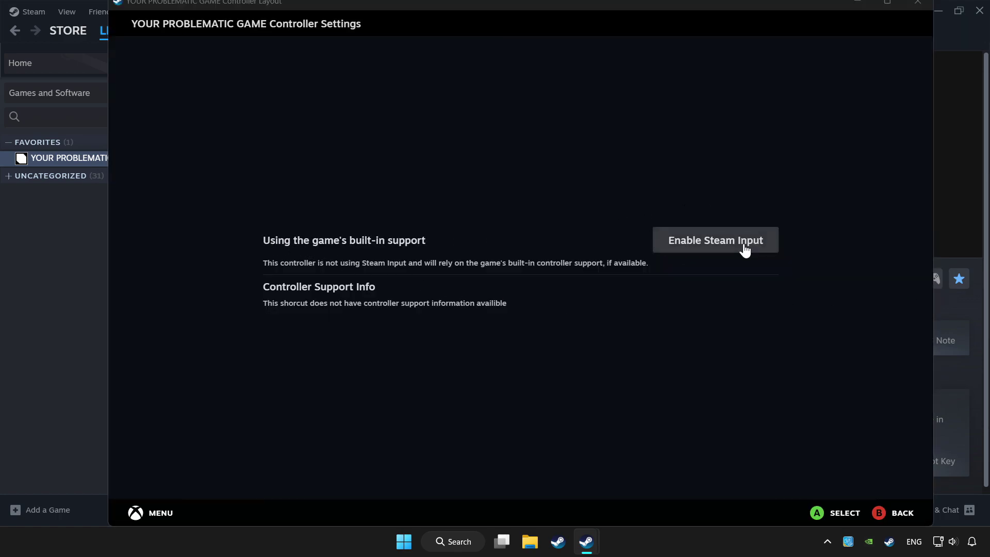
left_click(720, 242)
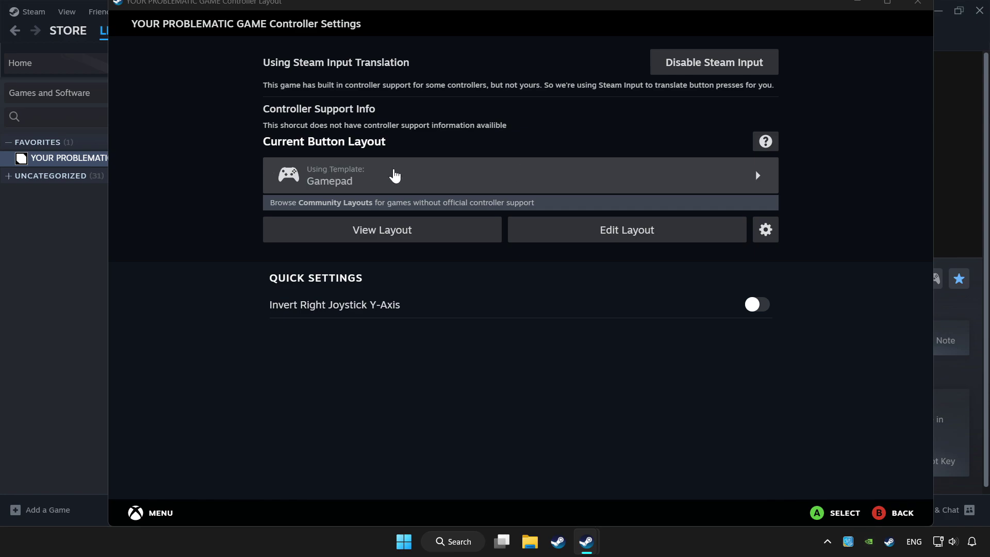
Apply Valve's Gamepad template from the layout templates as the game's controller layout
left_click(474, 178)
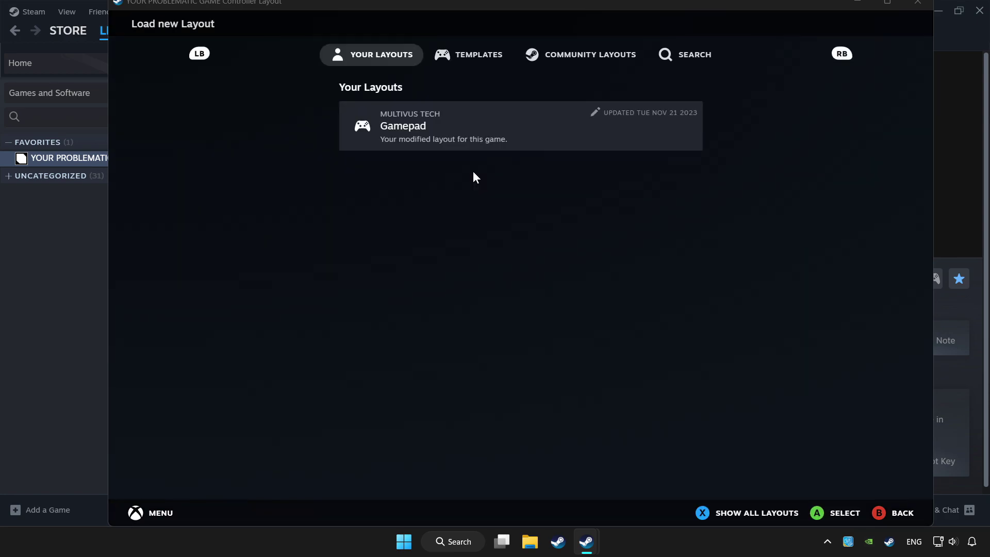
left_click(470, 63)
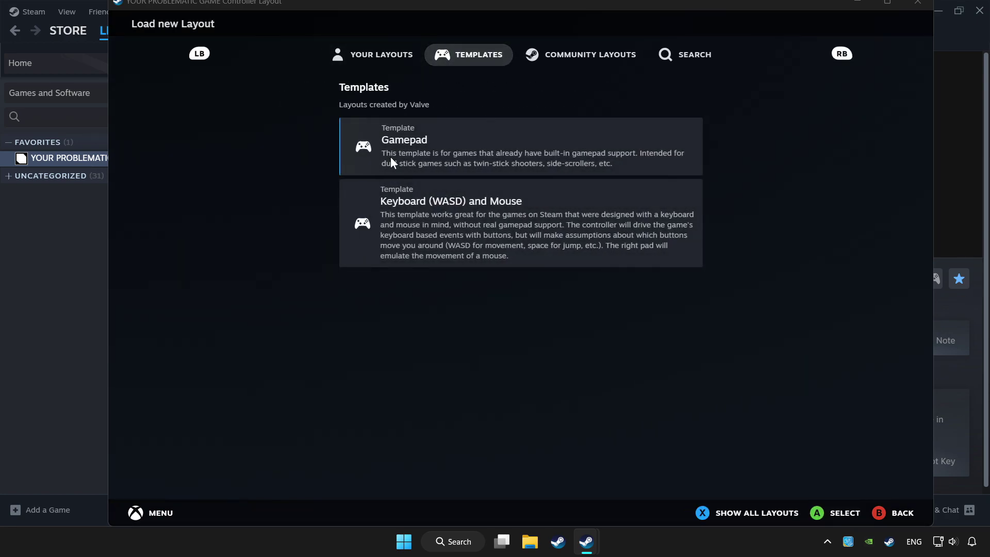
left_click(424, 146)
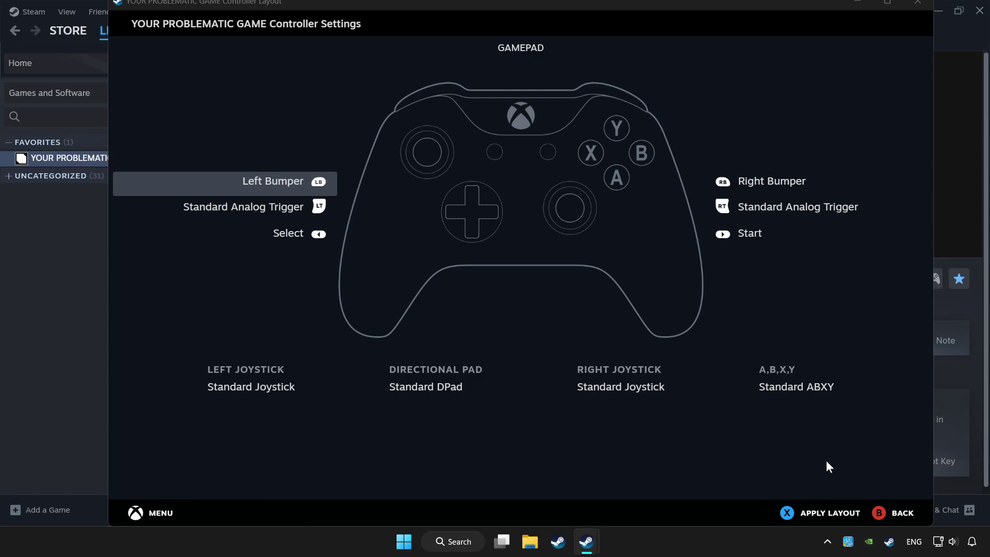
left_click(808, 513)
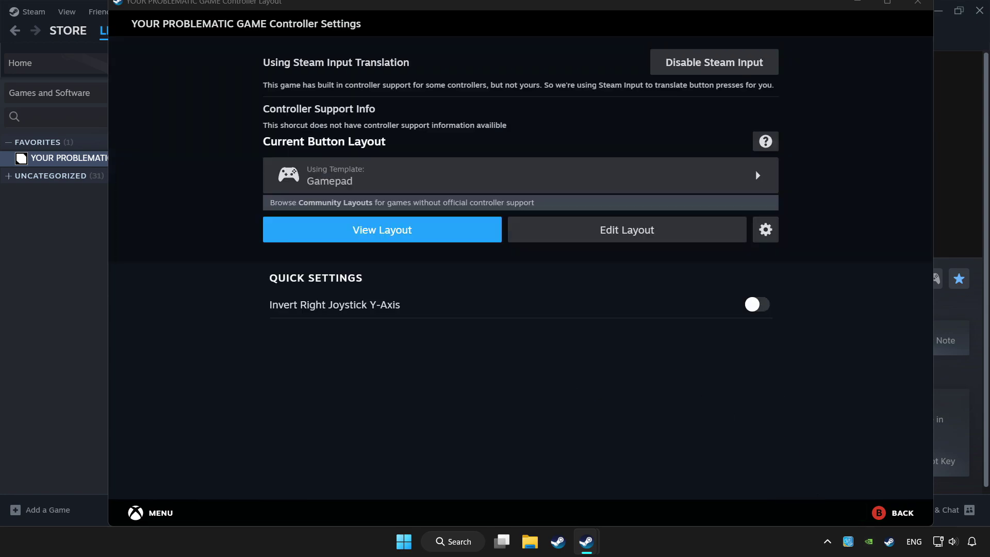
Close the Controller Layout window to return to the game's Library page
left_click(917, 4)
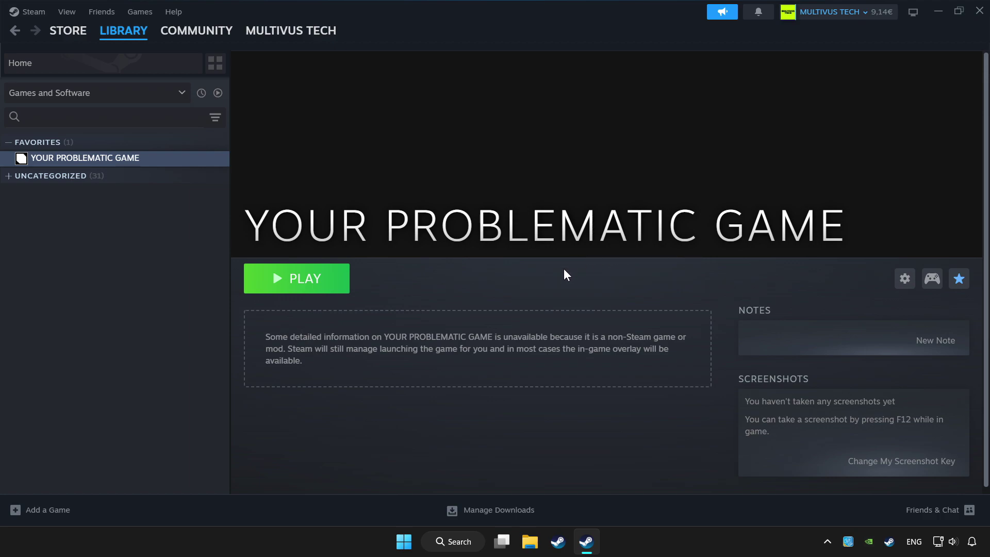